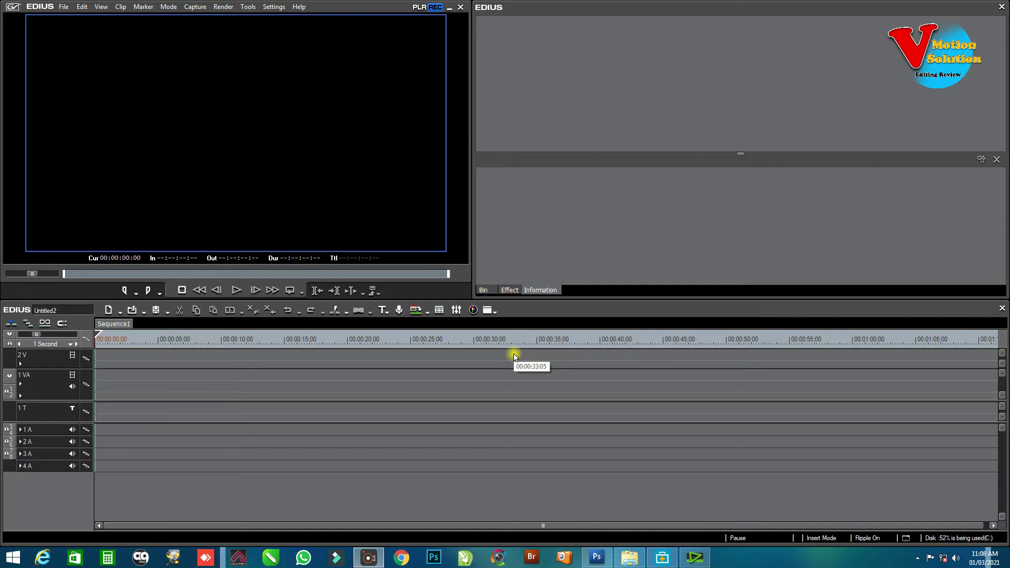
Place the VADHAAVO video from the 2021 New Song folder at the start of track 1 VA and preview it by scrubbing
click(629, 558)
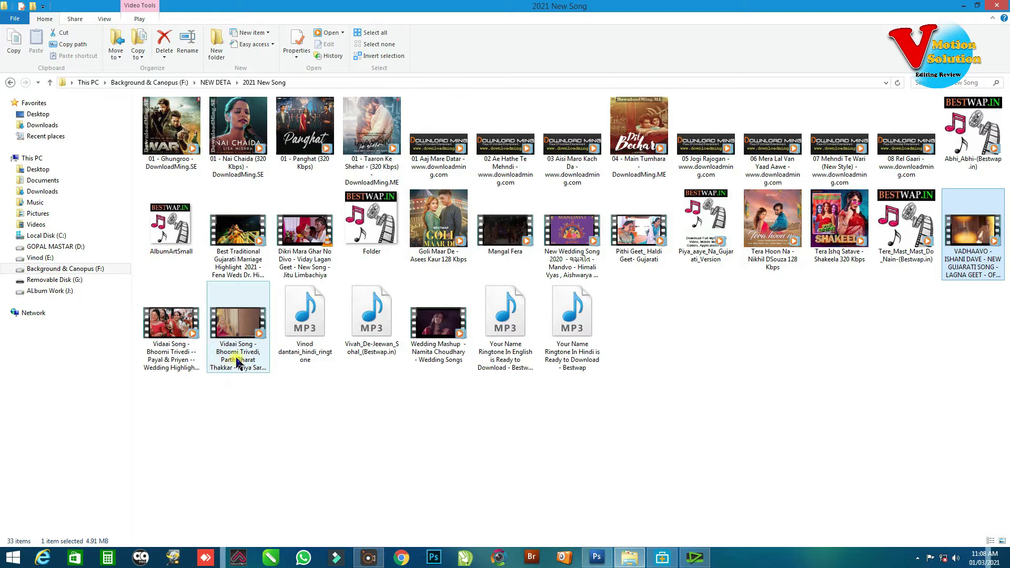
drag(974, 234, 101, 379)
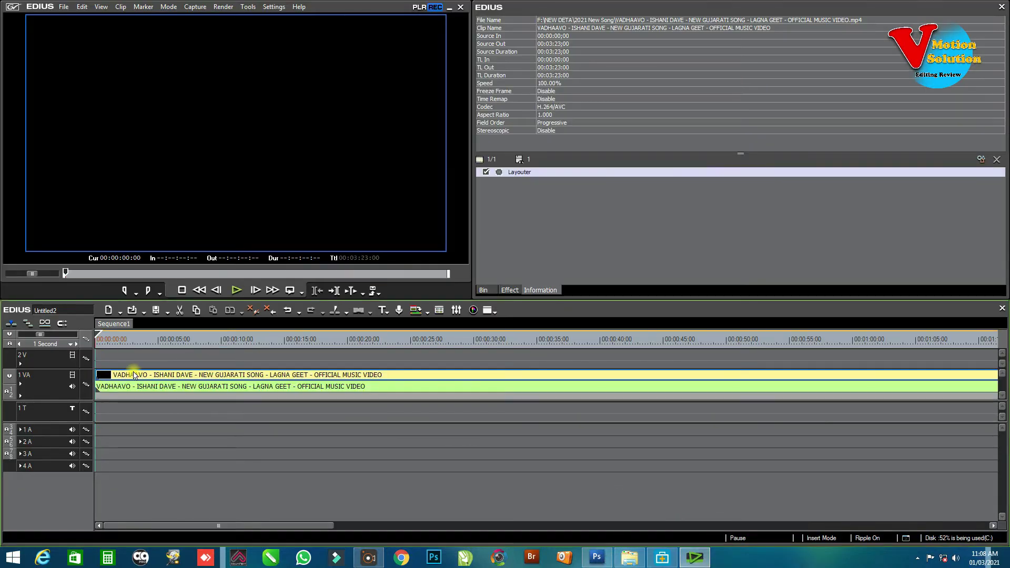
click(112, 338)
drag(120, 338, 235, 385)
key(ctrl+0)
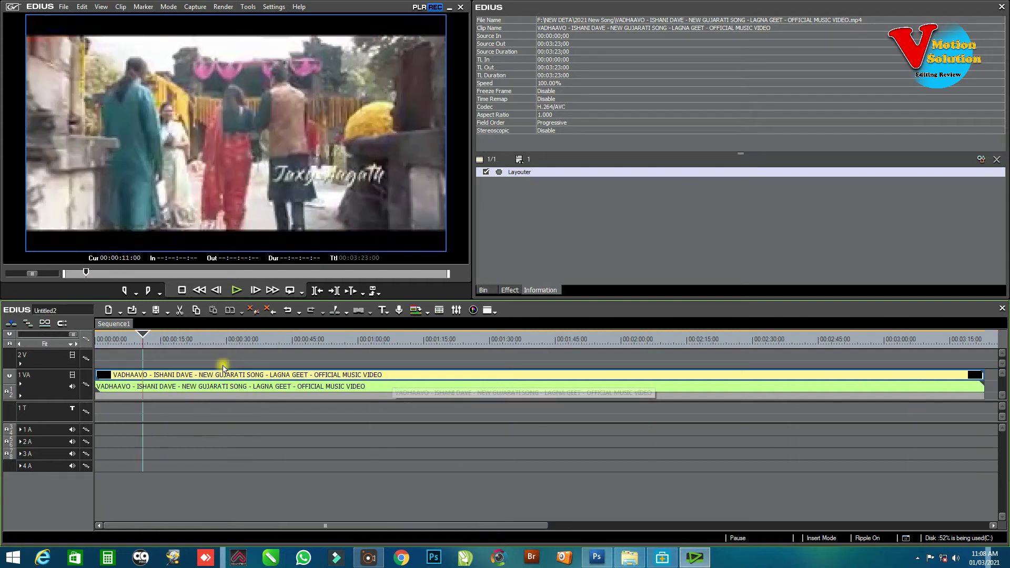
drag(138, 338, 349, 415)
key(ctrl+minus)
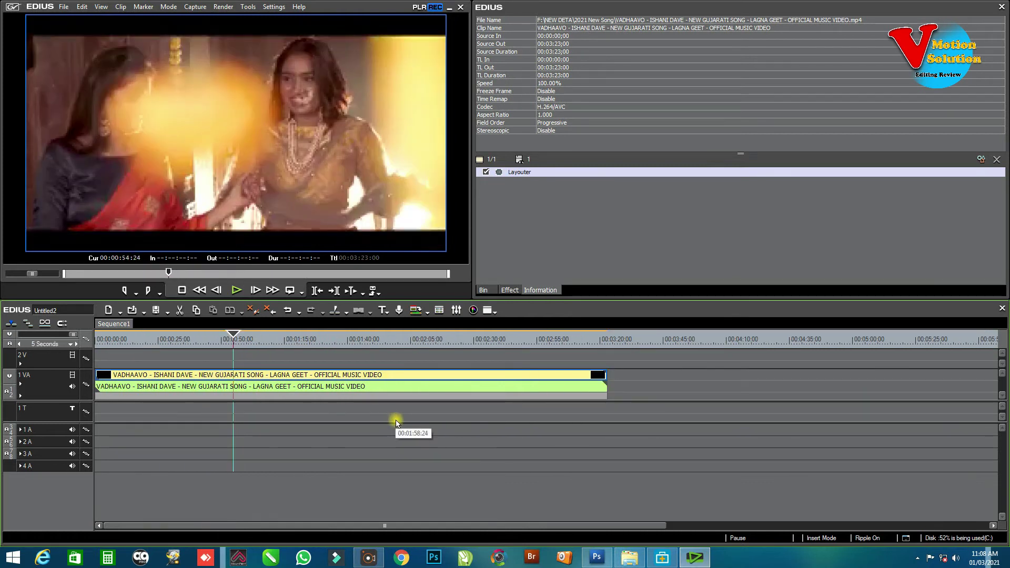
Mark the in point at 00:00:00:00 and the out point at the video clip's end, 00:03:23:00
drag(243, 334, 73, 339)
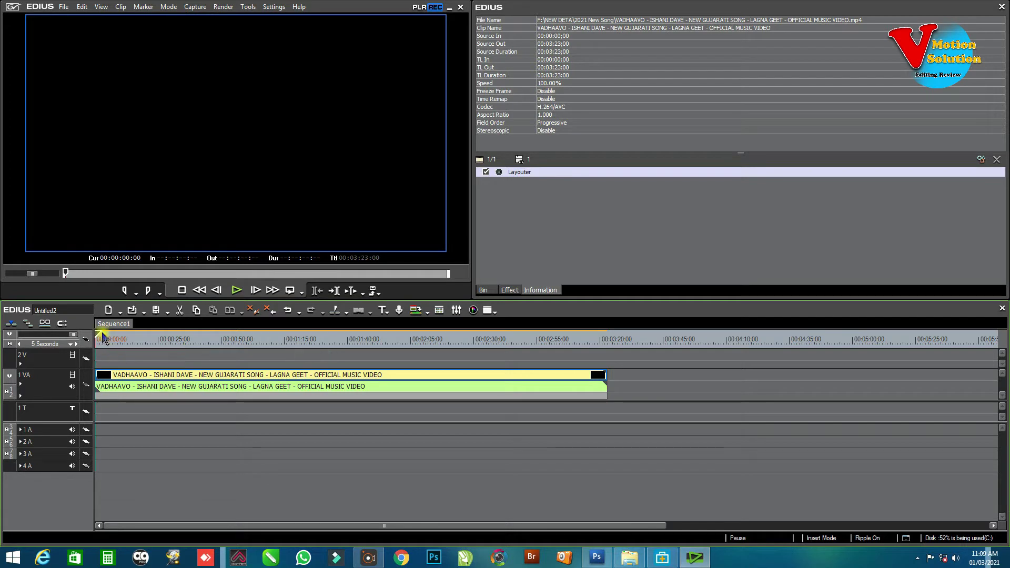
click(152, 339)
drag(157, 341, 97, 338)
key(i)
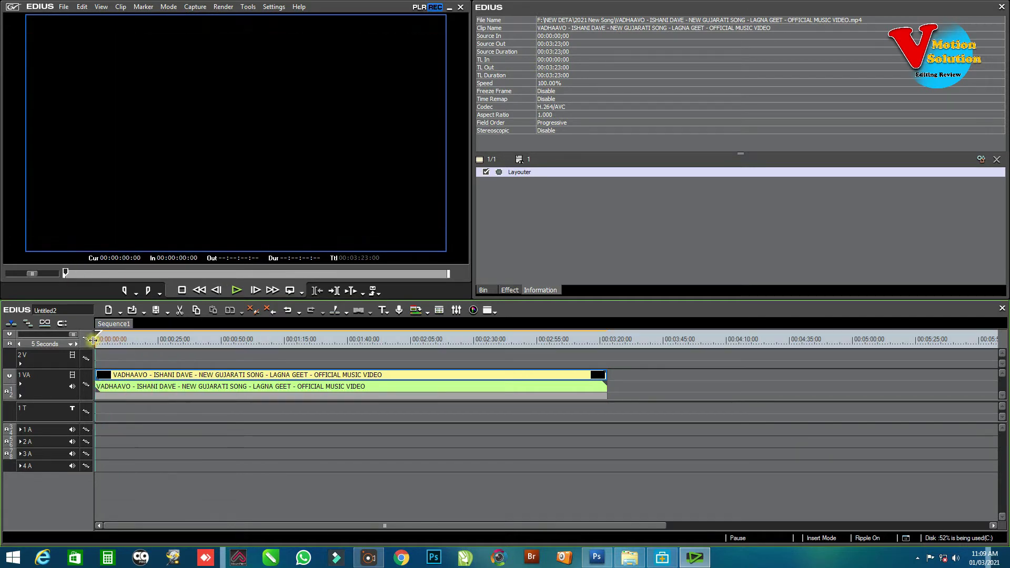
click(608, 341)
key(o)
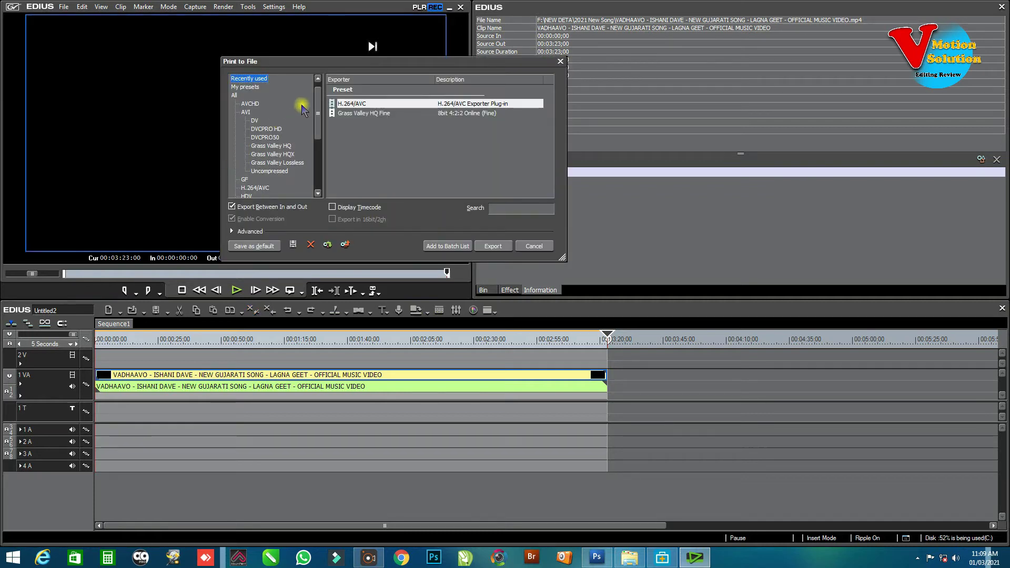
Export the marked range to file with the audio preset Dolby Digital (AC-3) 5.1ch 640kbps
drag(316, 104, 318, 176)
click(248, 181)
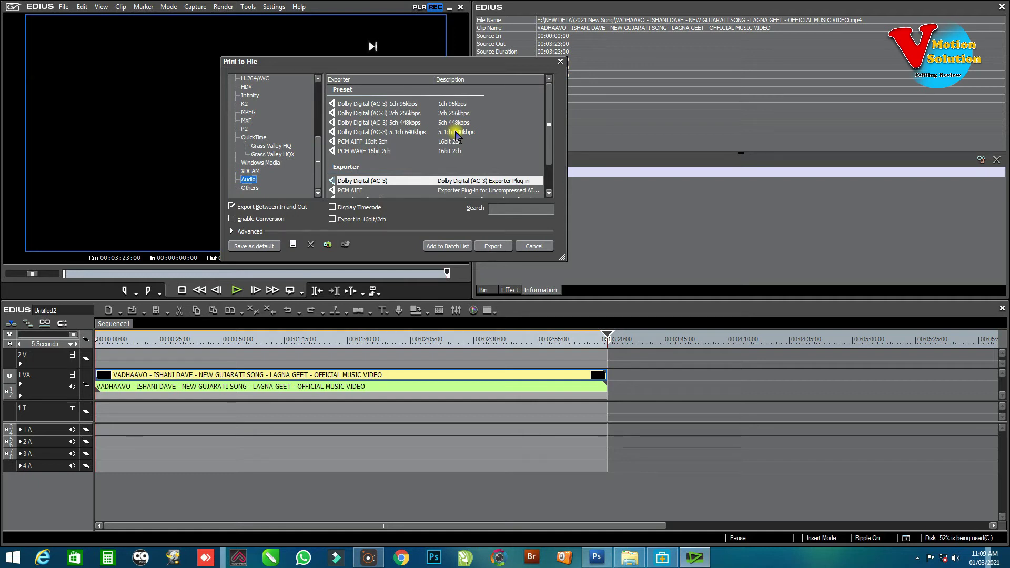
click(456, 136)
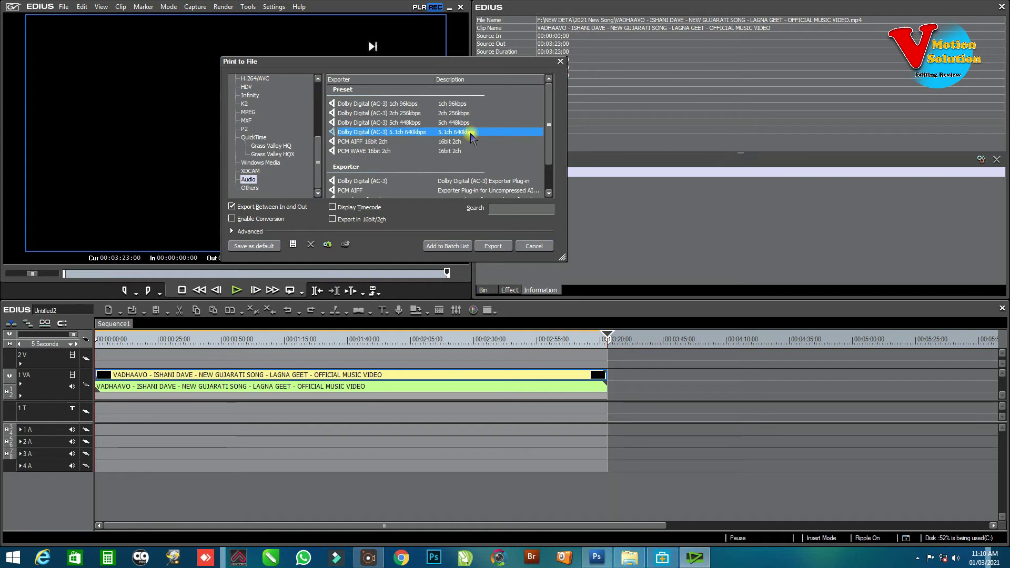
click(493, 246)
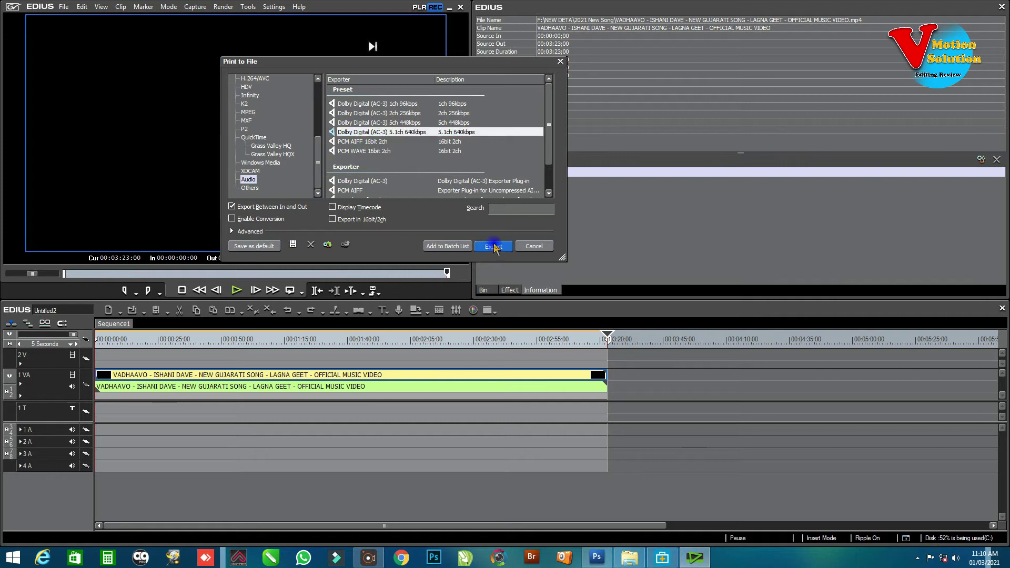
Save the exported AC3 audio file on the Desktop as "001 mahendi"
click(401, 101)
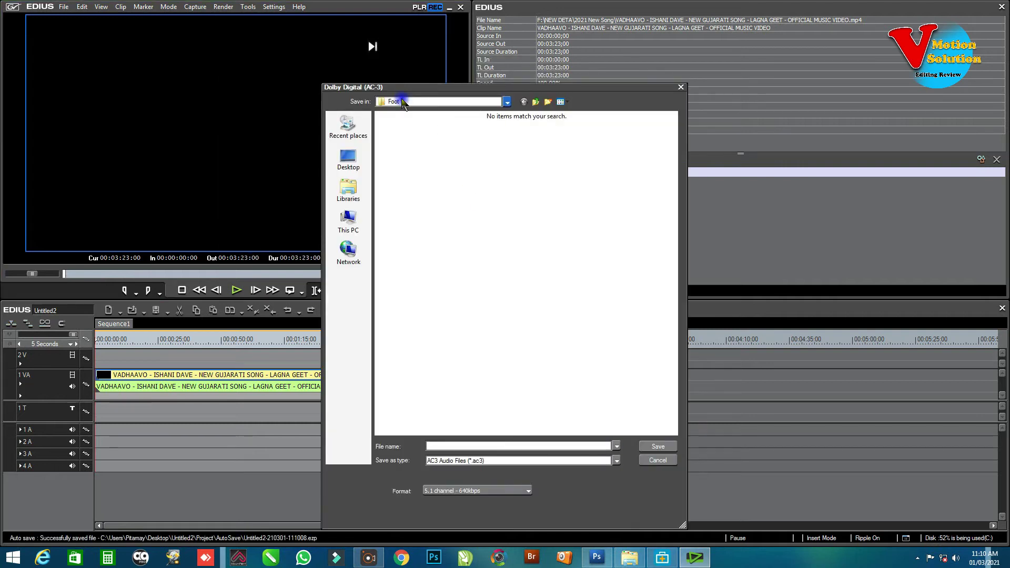
click(400, 110)
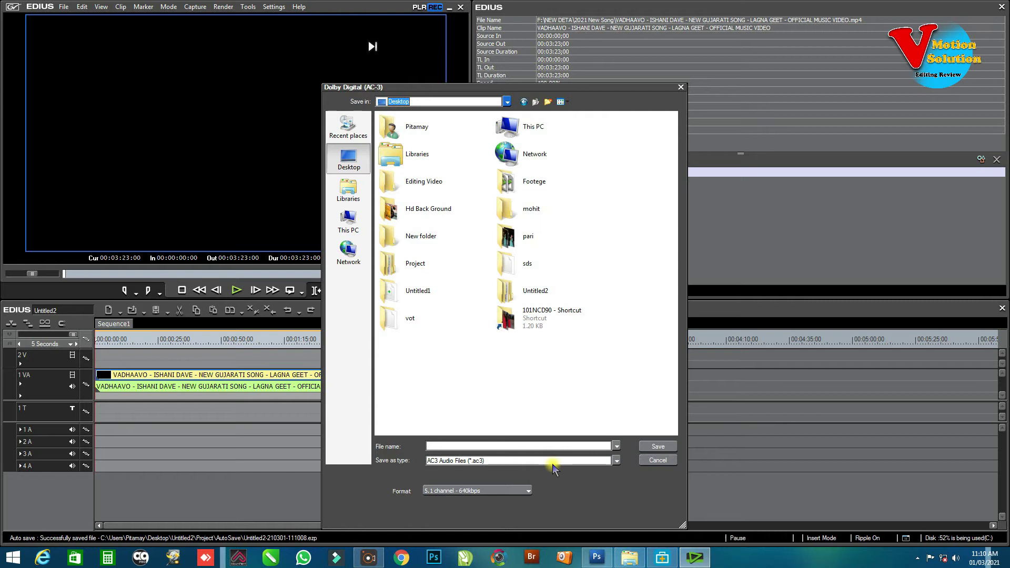
click(439, 446)
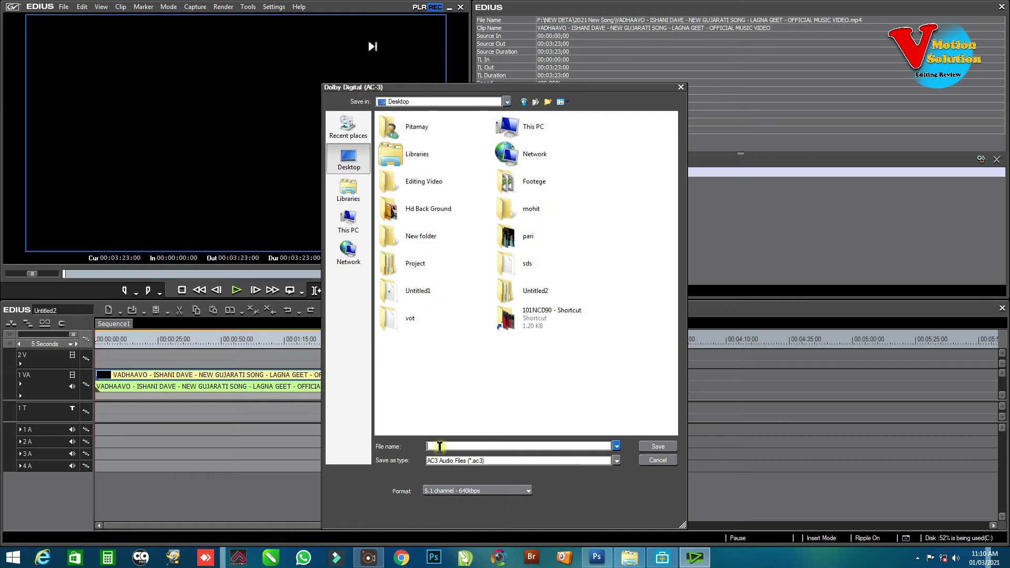
text(001 mahendi)
click(657, 446)
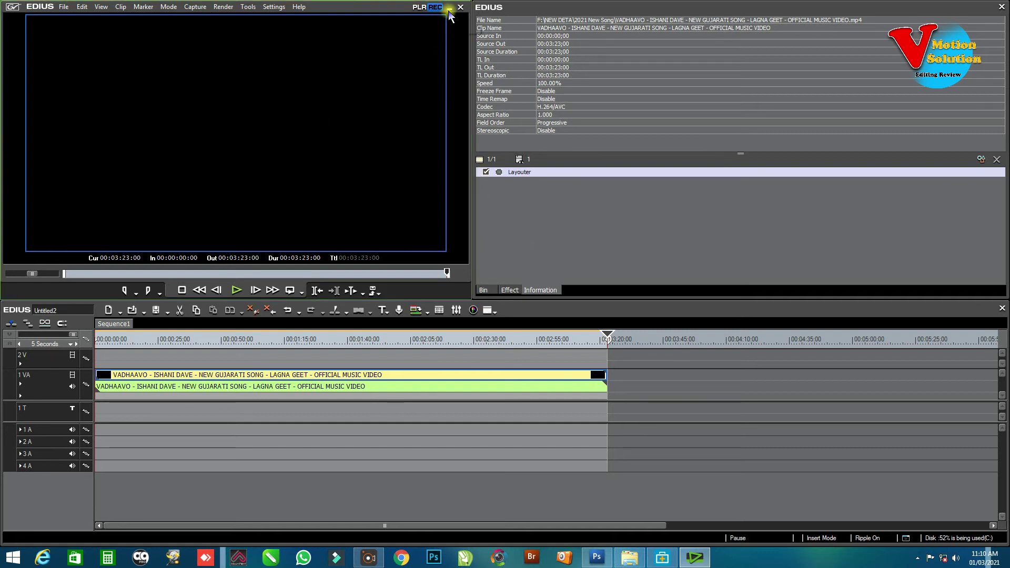
Try placing the 001 mahendi audio from the bin after the video across the timeline's audio tracks, and delete it from there
click(482, 289)
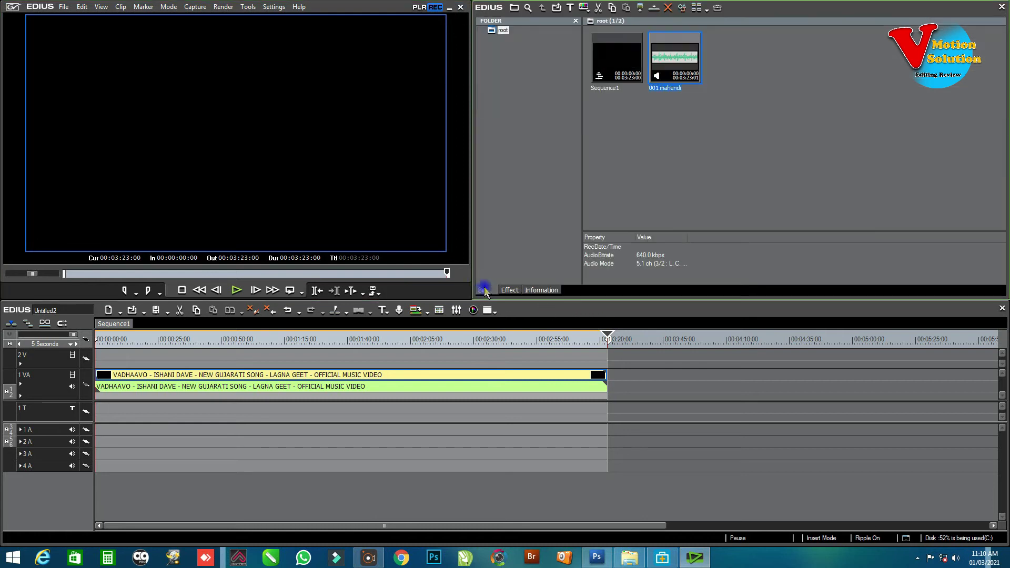
drag(692, 57, 665, 428)
mouse_move(668, 342)
mouse_down()
mouse_move(890, 337)
mouse_move(652, 344)
mouse_up()
scroll(726, 387, down, 1)
scroll(725, 384, down, 1)
scroll(475, 448, up, 1)
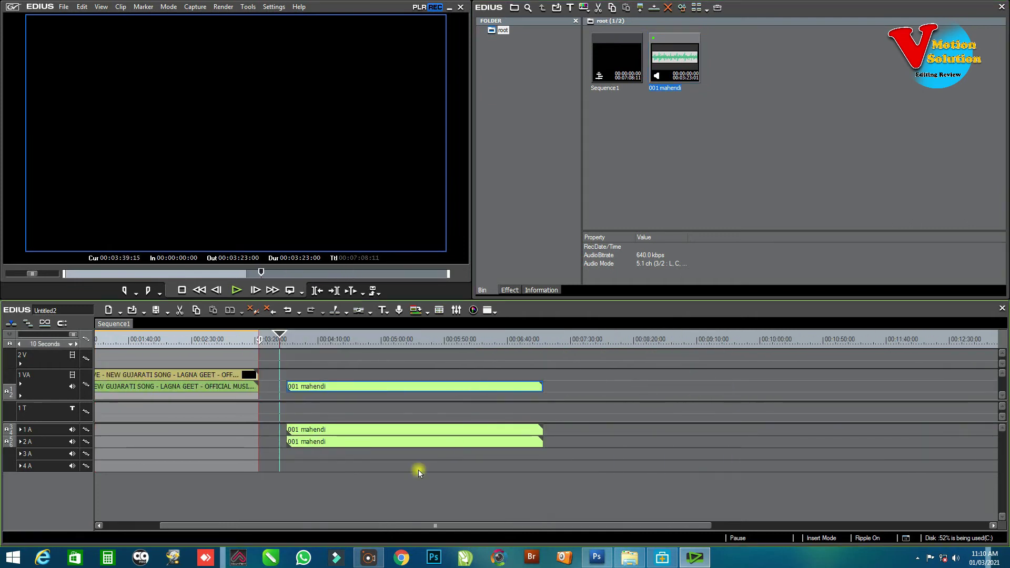
scroll(300, 511, up, 1)
key(Delete)
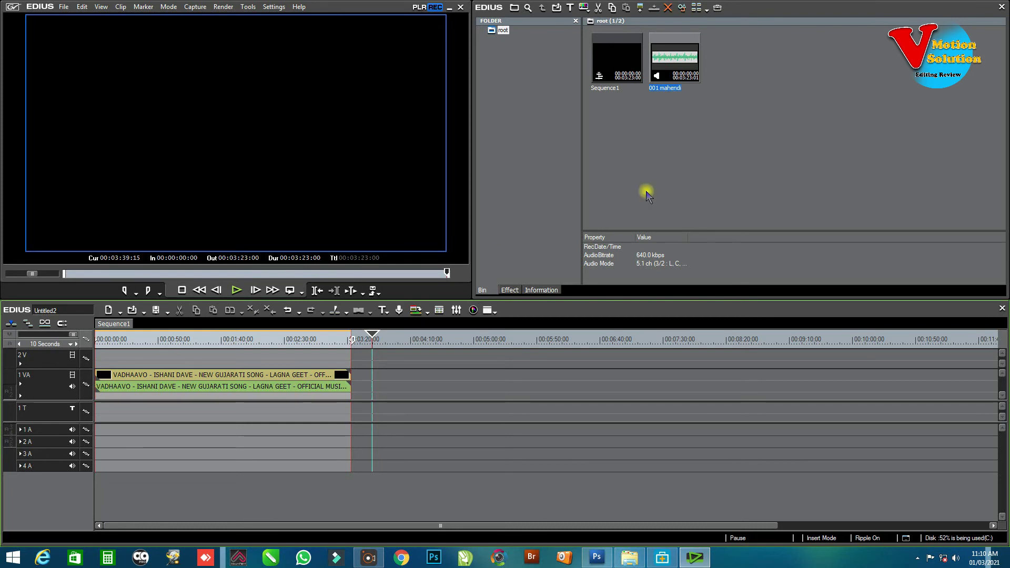
Add the 001 mahendi audio from the bin to audio track 3 A beyond the video's end and open the clip in the player
drag(674, 60, 489, 442)
click(451, 339)
drag(466, 342, 500, 390)
drag(513, 438, 661, 131)
double_click(559, 486)
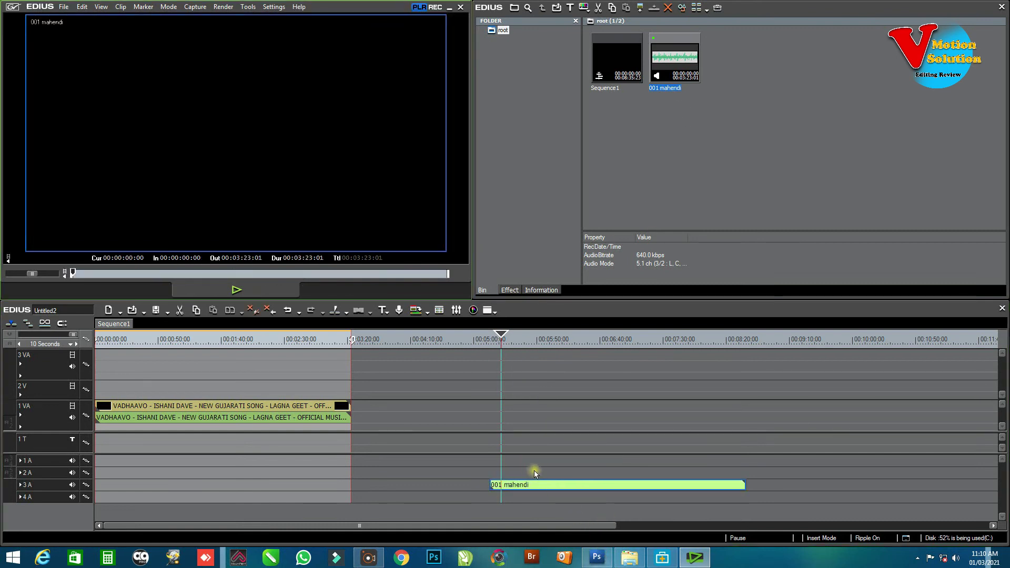
Move the 001 mahendi clip on track 3 A earlier, to start at about 00:04:08, and return the playhead to 00:00:00:00
drag(516, 483, 425, 484)
drag(380, 339, 494, 375)
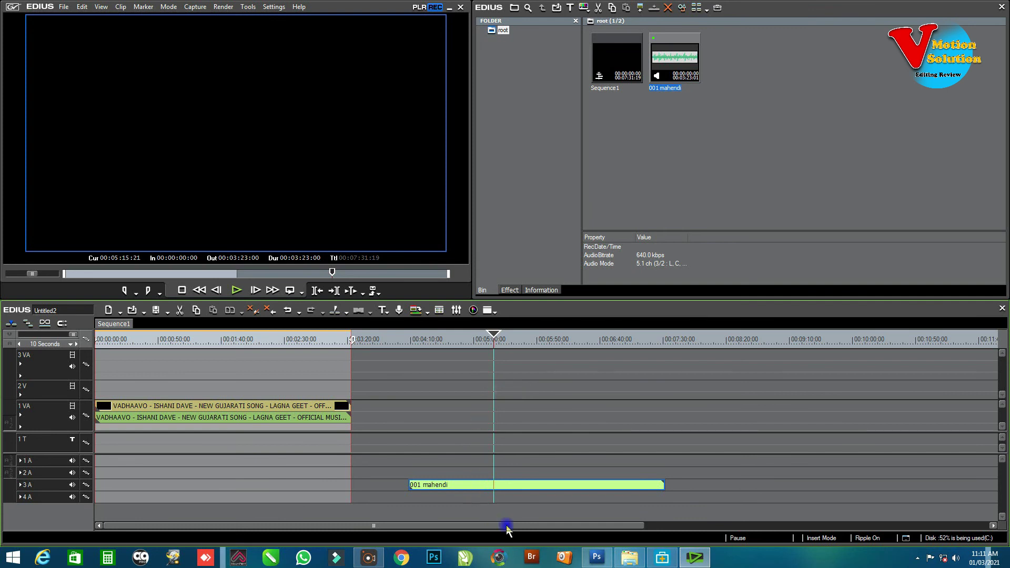
click(291, 339)
drag(292, 342, 96, 340)
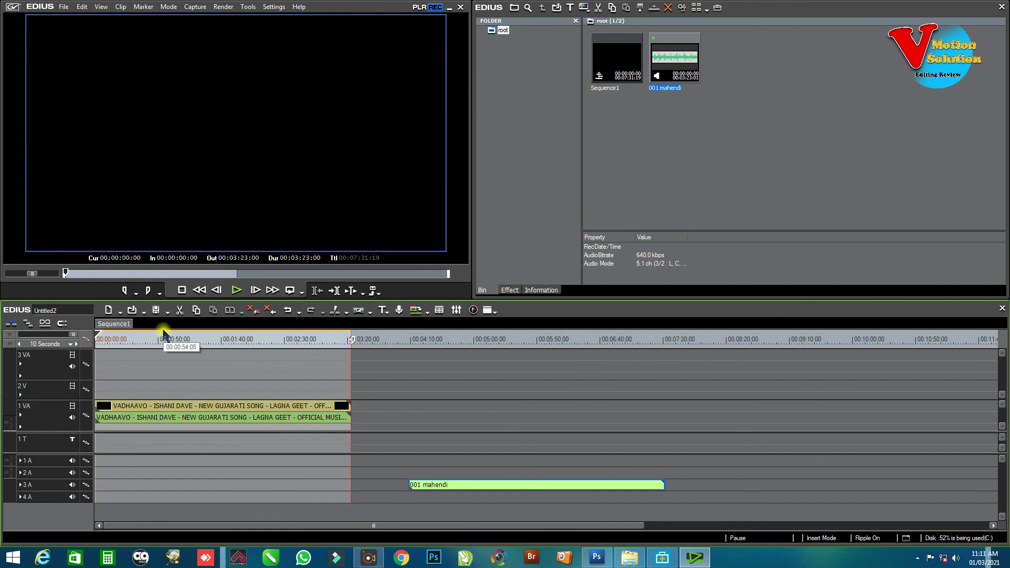